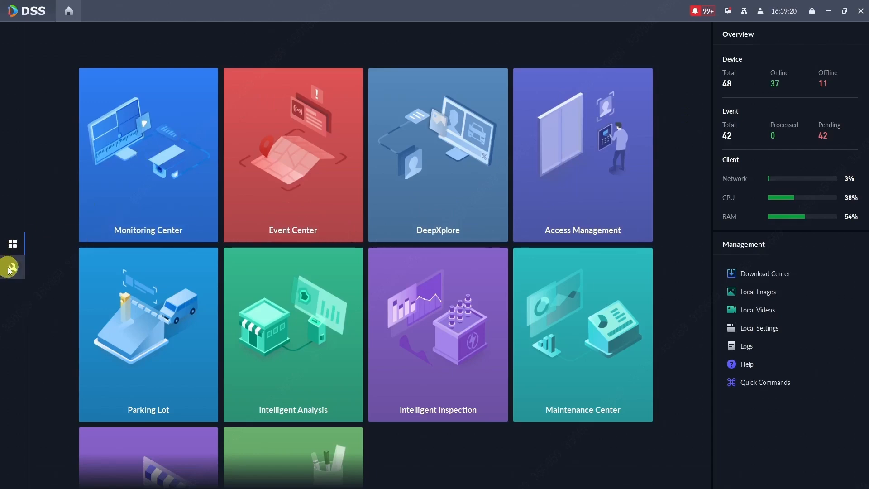
# Open the device management page for adding devices.
pyautogui.click(11, 266)
pyautogui.click(164, 118)
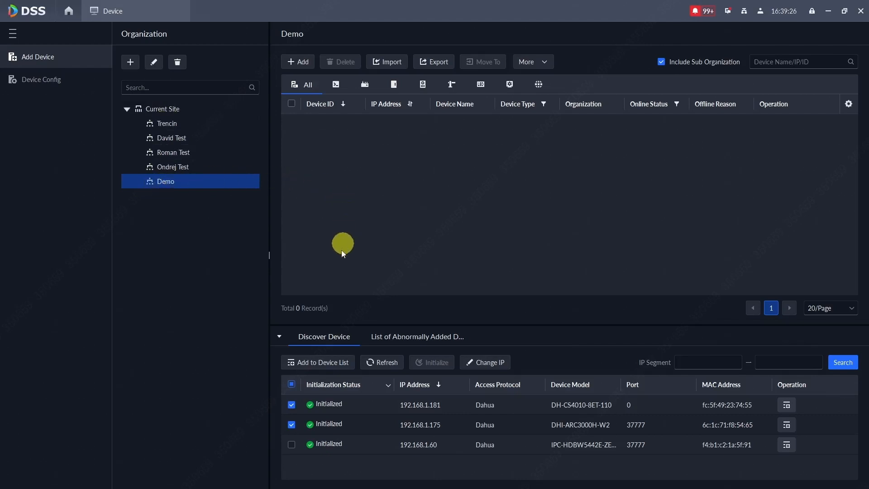
pyautogui.click(294, 413)
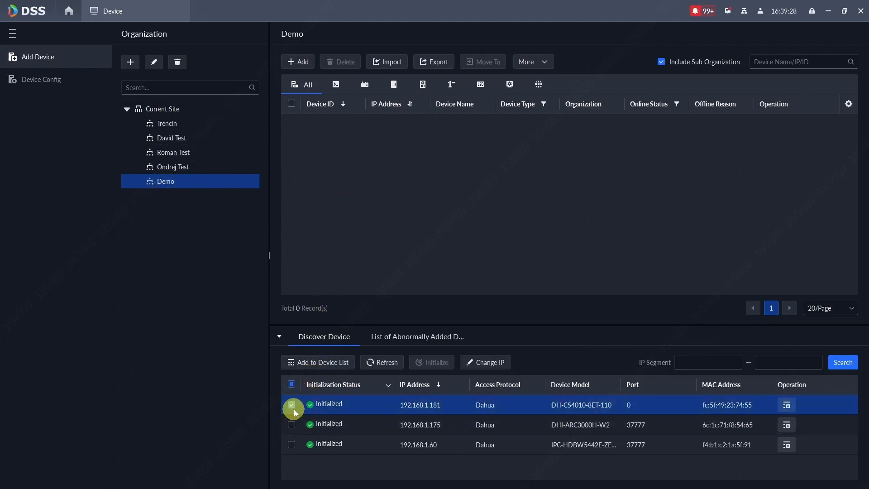
pyautogui.click(292, 425)
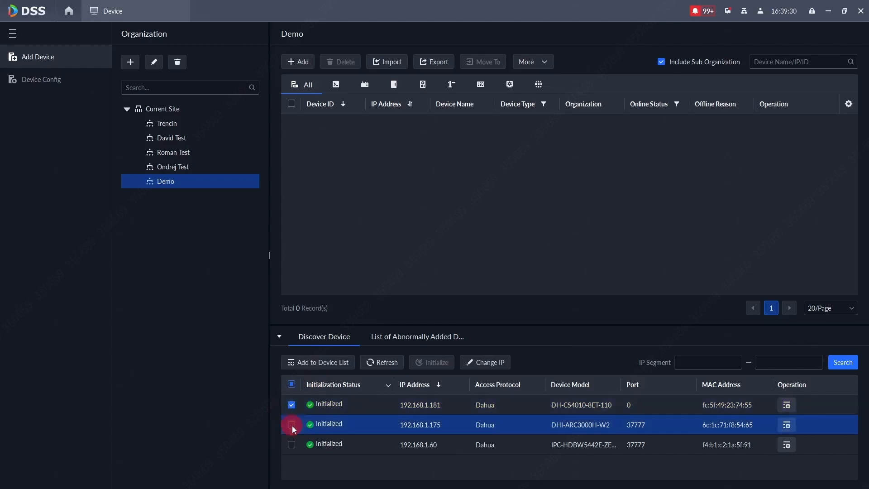
pyautogui.click(317, 362)
pyautogui.click(426, 213)
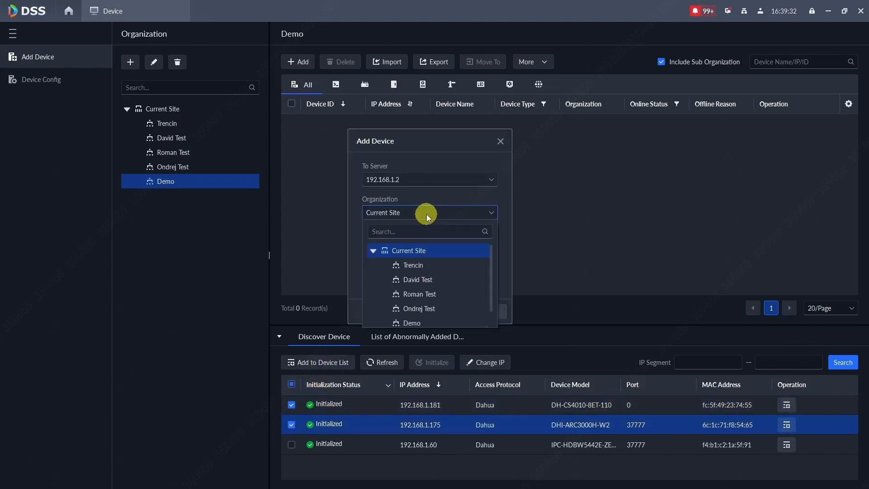
pyautogui.click(410, 308)
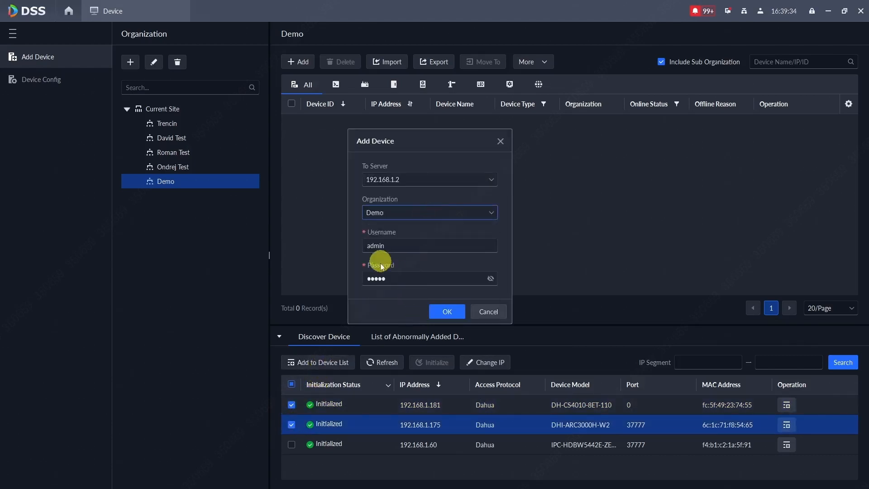
pyautogui.doubleClick(364, 277)
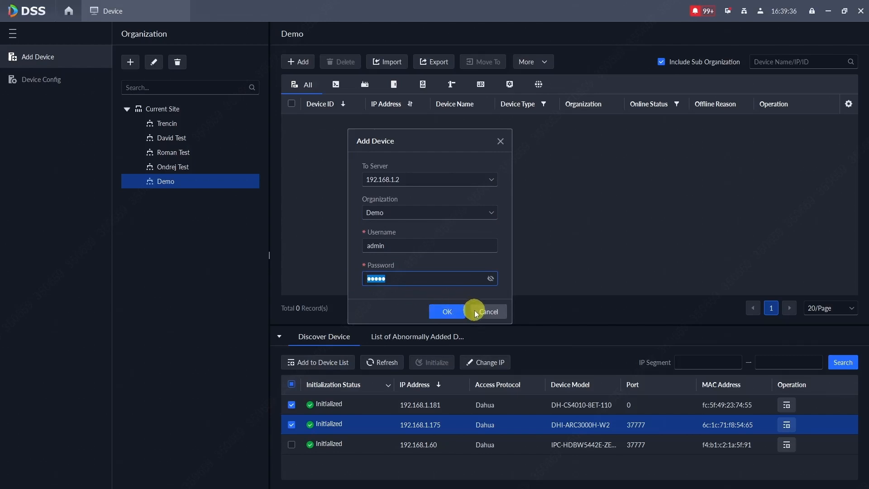
pyautogui.click(487, 312)
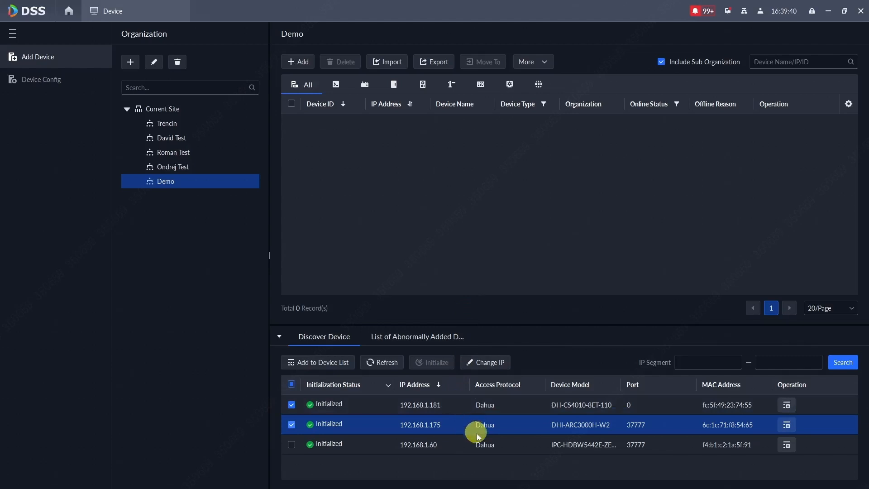
# Start adding a device manually in the Demo organization, with IP Address as the add mode.
pyautogui.click(297, 64)
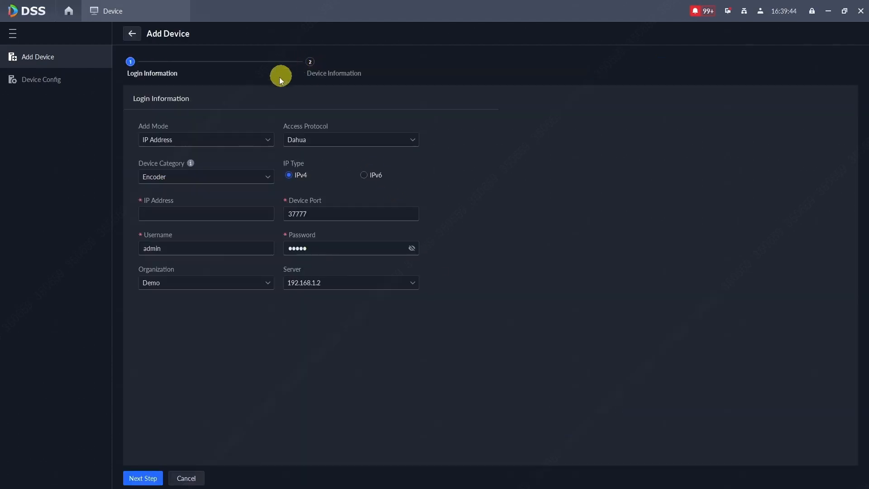
pyautogui.click(249, 140)
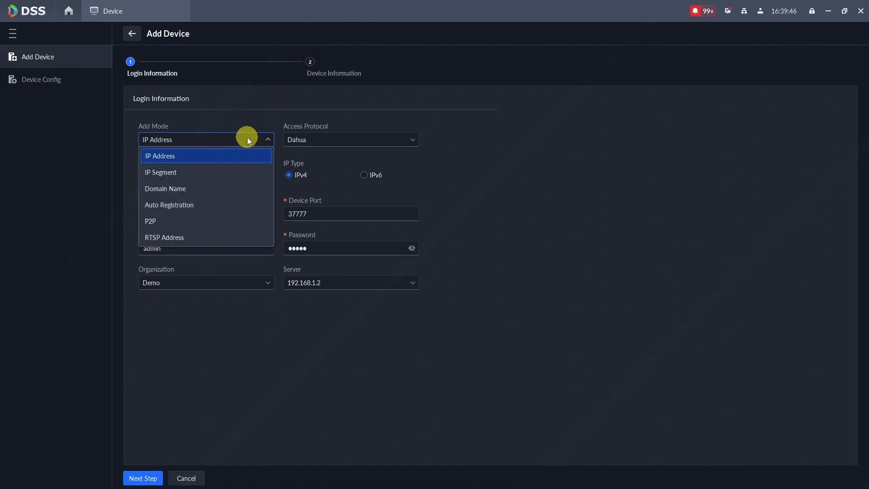
pyautogui.click(249, 141)
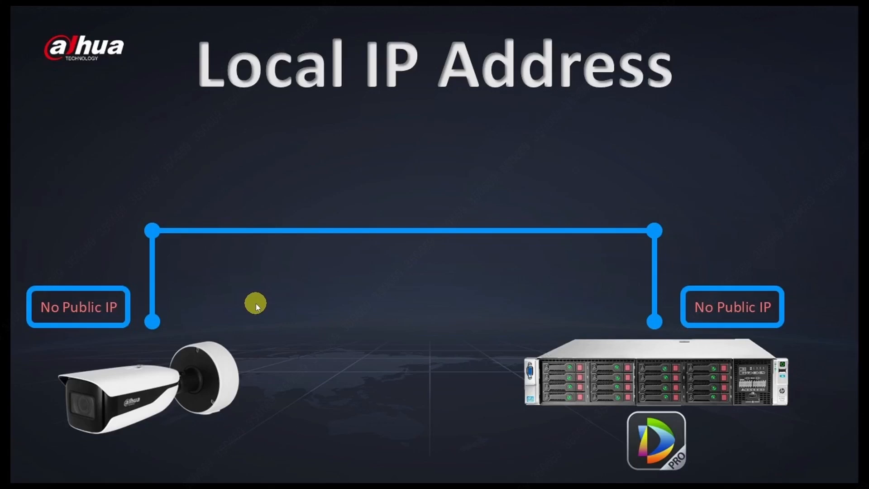
pyautogui.press('Right')
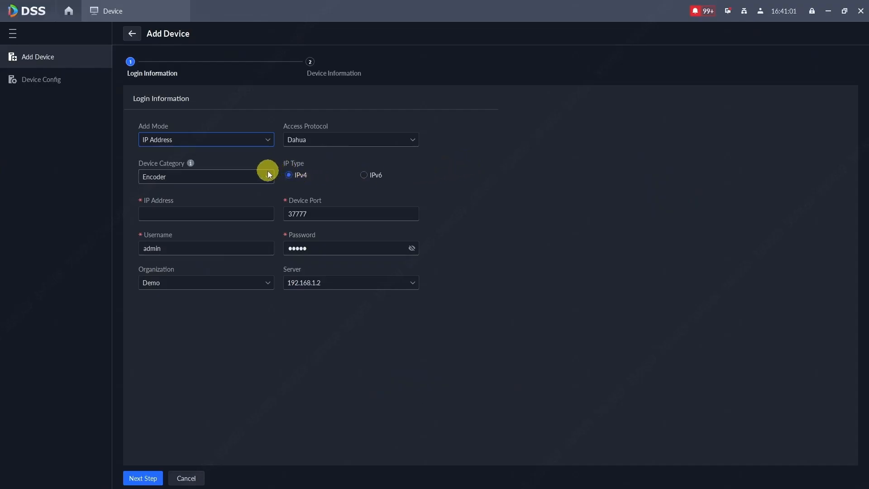
# Examine the available access protocols and device categories, keeping Dahua and Encoder.
pyautogui.click(307, 148)
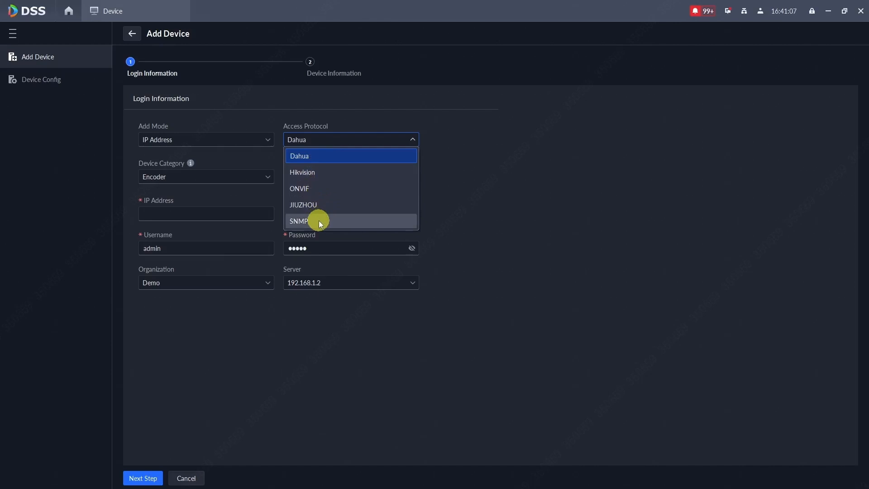
pyautogui.click(484, 164)
pyautogui.click(189, 178)
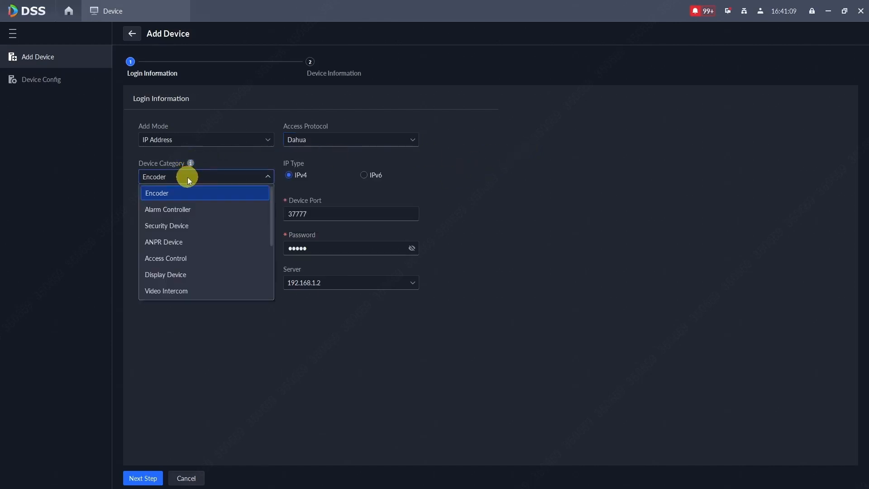
pyautogui.scroll(-3, 196, 222)
pyautogui.scroll(3, 196, 221)
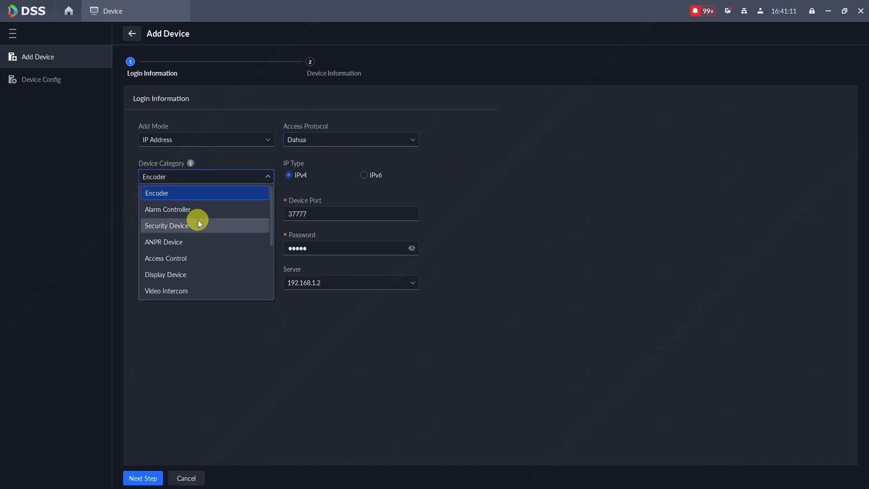
pyautogui.click(204, 178)
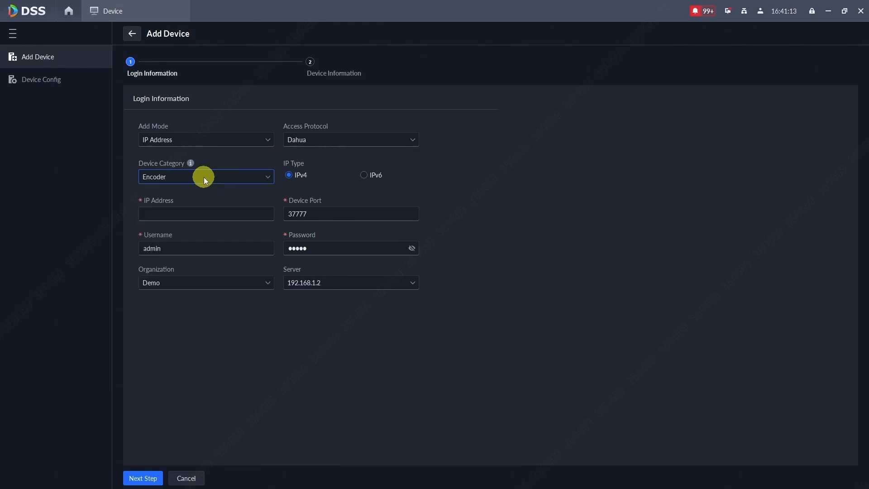
# Set the device's IP address to 192.168.1.60 and enter the device account's password.
pyautogui.click(202, 212)
pyautogui.write('192.168.1.')
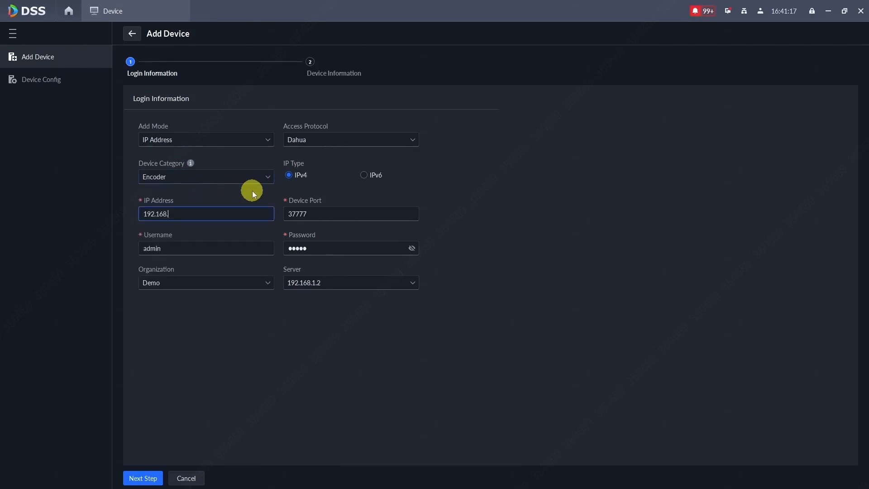
pyautogui.write('60')
pyautogui.click(204, 246)
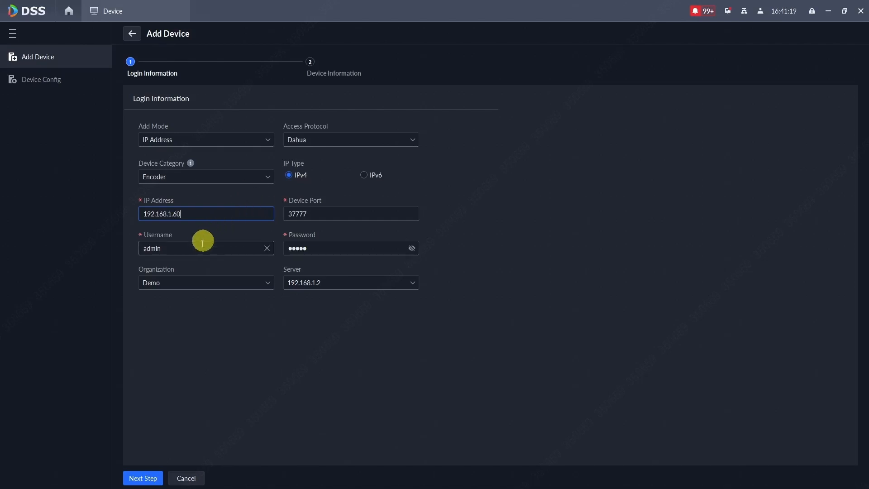
pyautogui.moveTo(204, 246); pyautogui.dragTo(140, 242)
pyautogui.moveTo(323, 247); pyautogui.dragTo(284, 247)
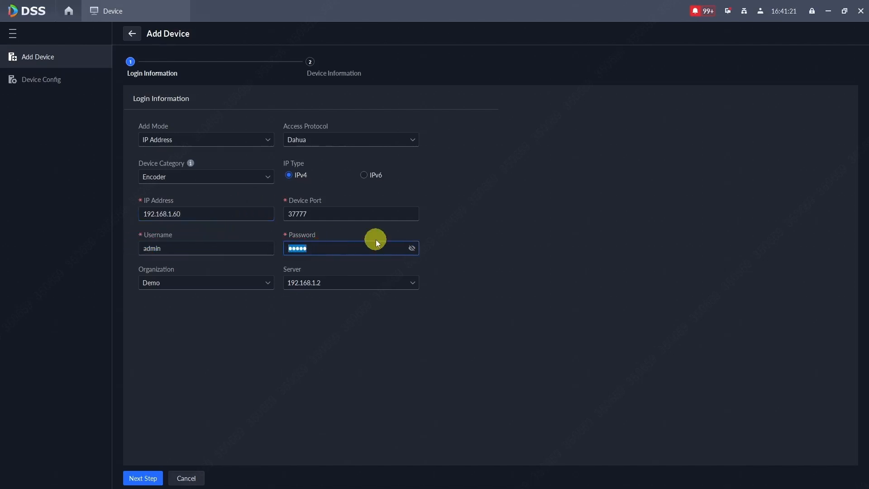
pyautogui.write('●●●●●●●●')
# Try the Hikvision access protocol while checking the device port, and set the protocol back to Dahua.
pyautogui.click(332, 213)
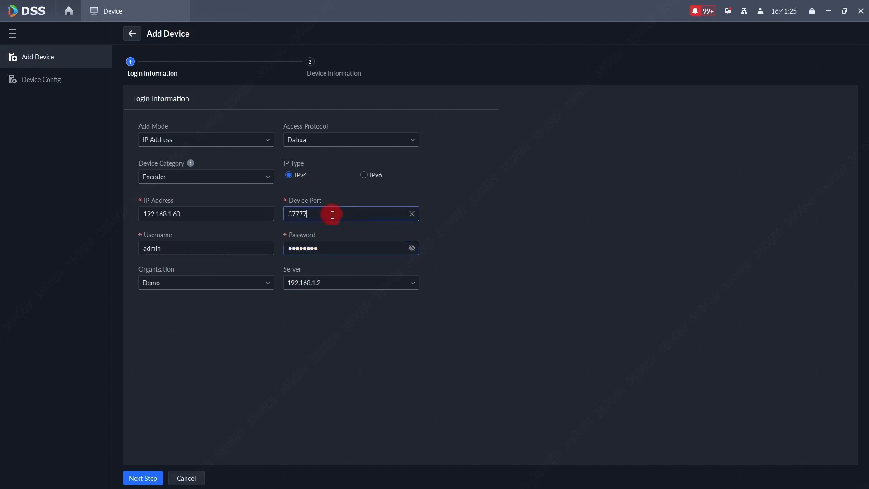
pyautogui.moveTo(332, 213); pyautogui.dragTo(288, 213)
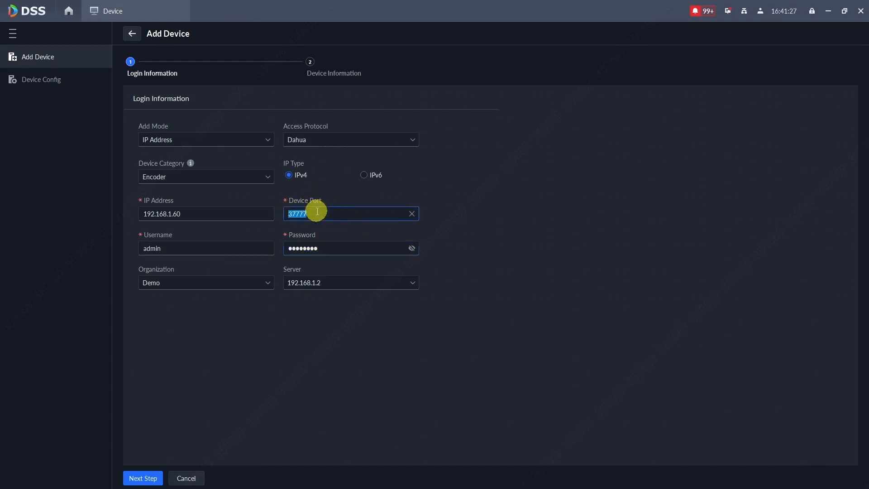
pyautogui.click(319, 139)
pyautogui.click(321, 171)
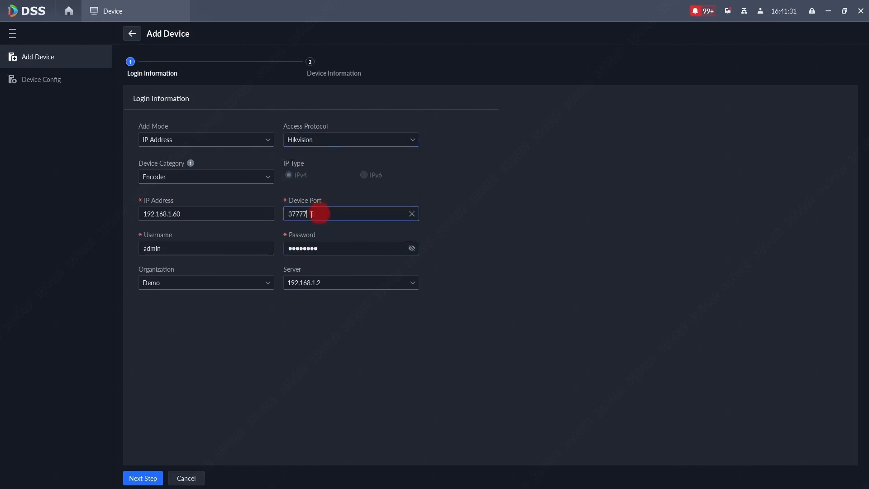
pyautogui.moveTo(319, 213); pyautogui.dragTo(292, 209)
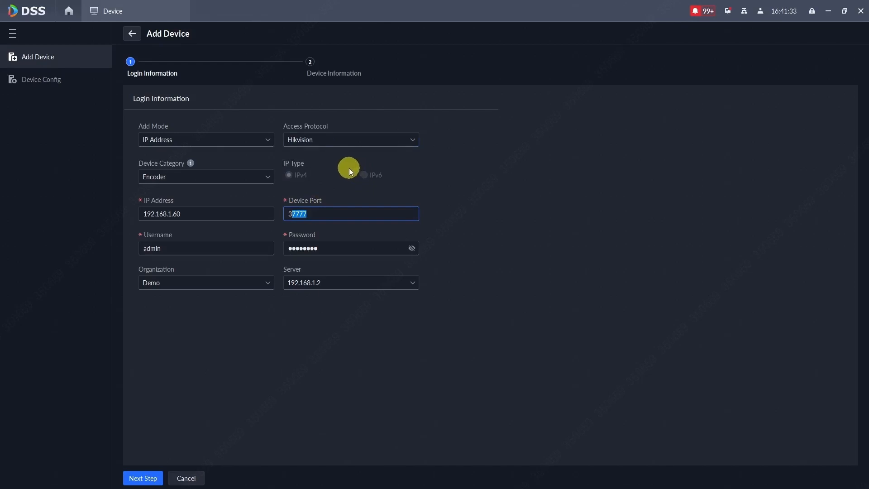
pyautogui.click(338, 145)
pyautogui.click(332, 158)
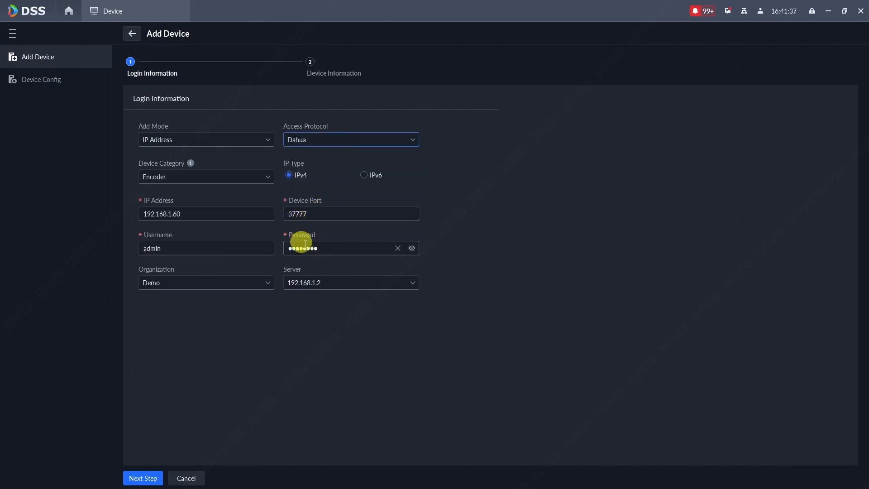
# Keep the Demo organization and server 192.168.1.2, and proceed to the device information.
pyautogui.click(228, 285)
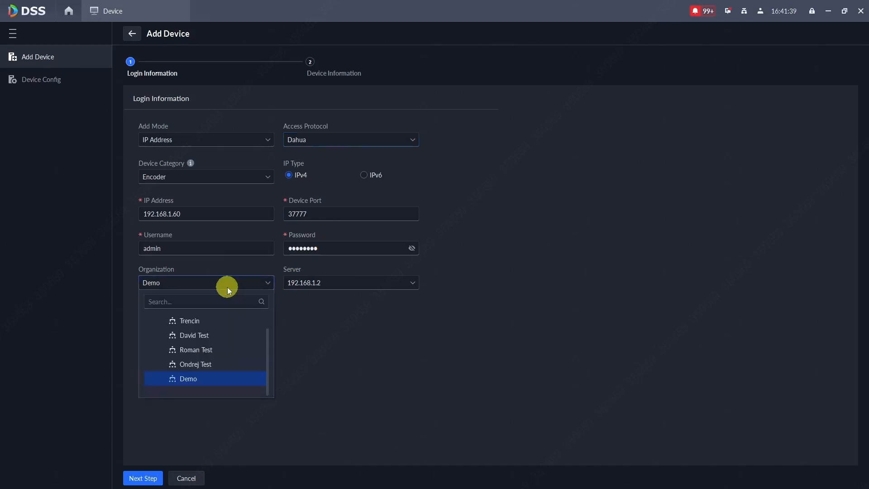
pyautogui.click(231, 284)
pyautogui.click(340, 285)
pyautogui.click(343, 283)
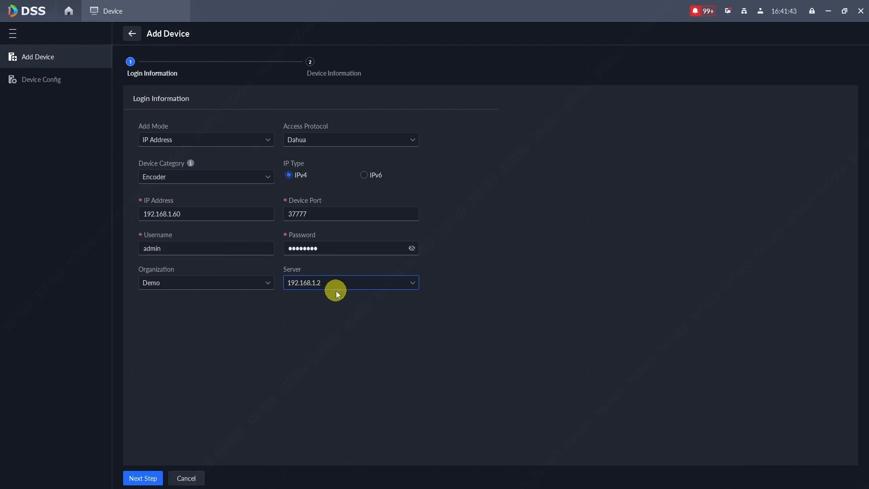
pyautogui.click(141, 476)
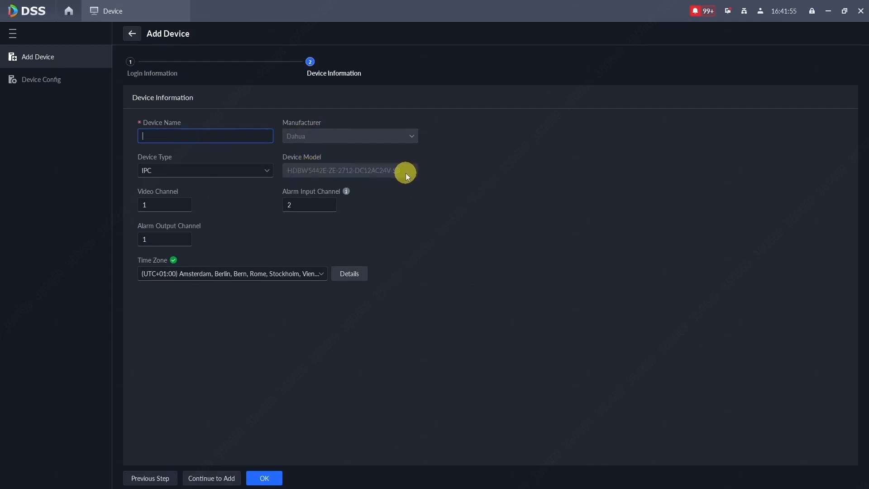
# Keep the device type as IPC, name the device Camera 60, and finish adding it.
pyautogui.click(227, 173)
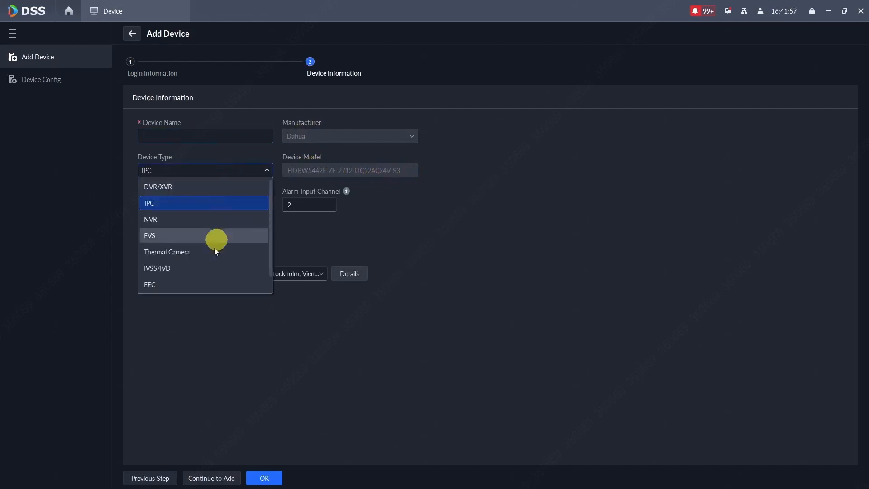
pyautogui.click(165, 201)
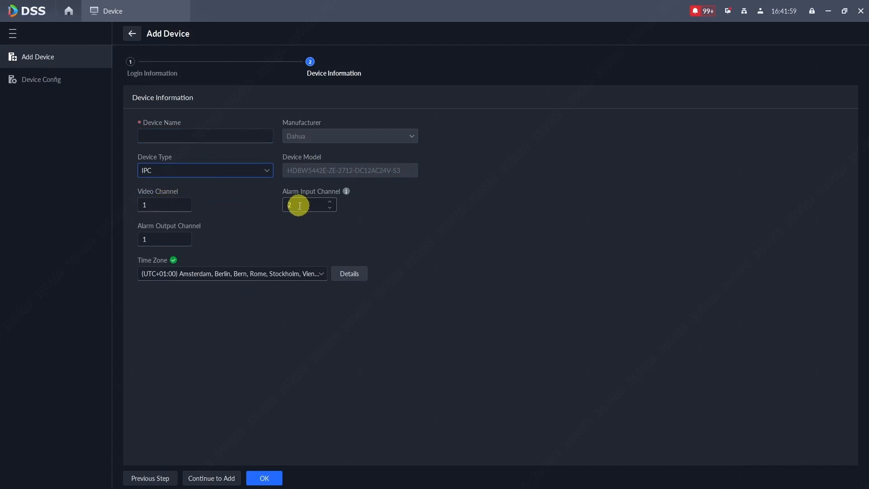
pyautogui.click(170, 137)
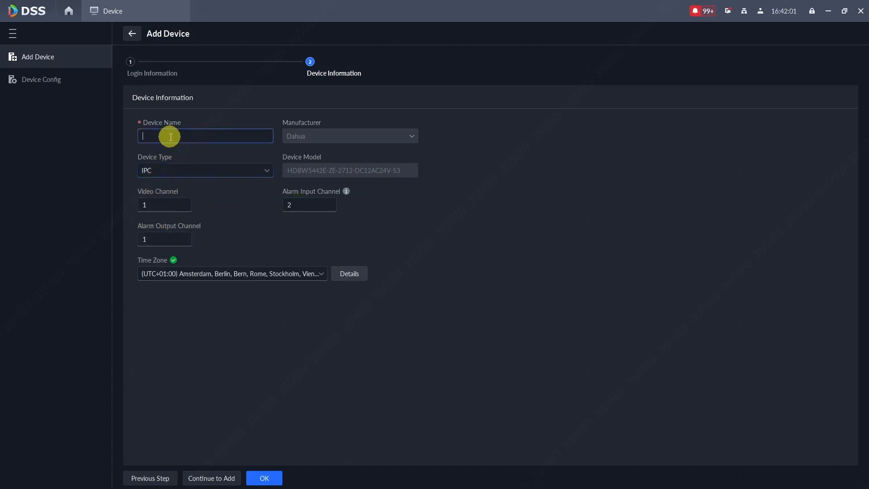
pyautogui.write('Camera 60')
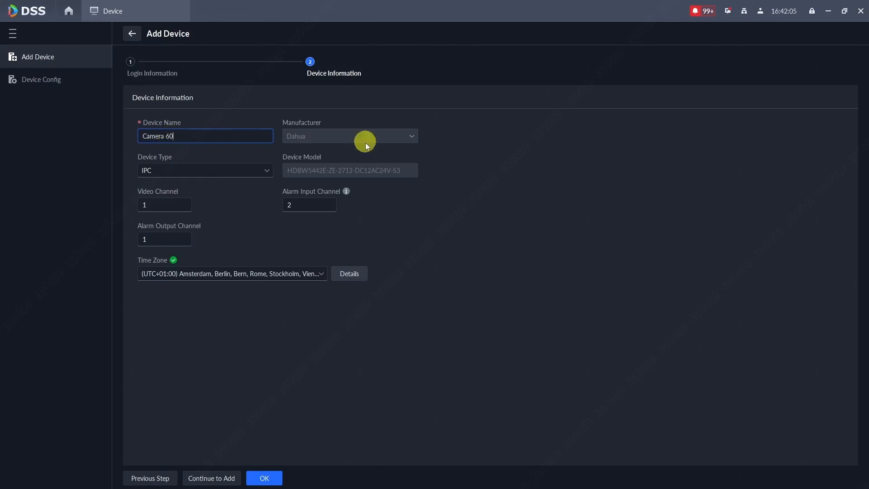
pyautogui.click(261, 480)
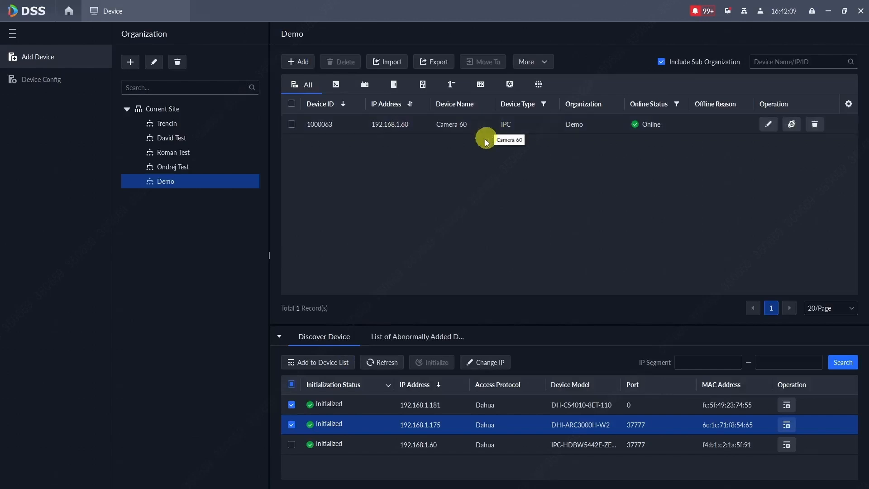
# Start adding a device in IP Segment mode, keeping the Encoder category and the Dahua access protocol.
pyautogui.click(305, 61)
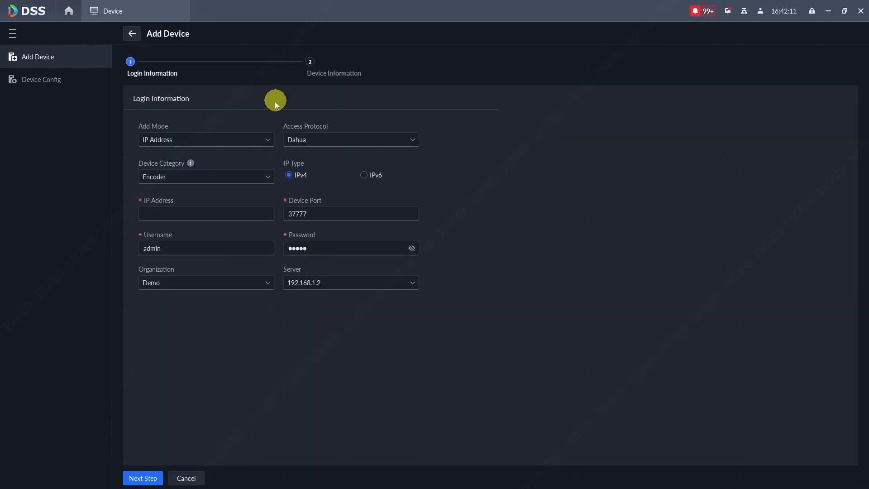
pyautogui.click(249, 140)
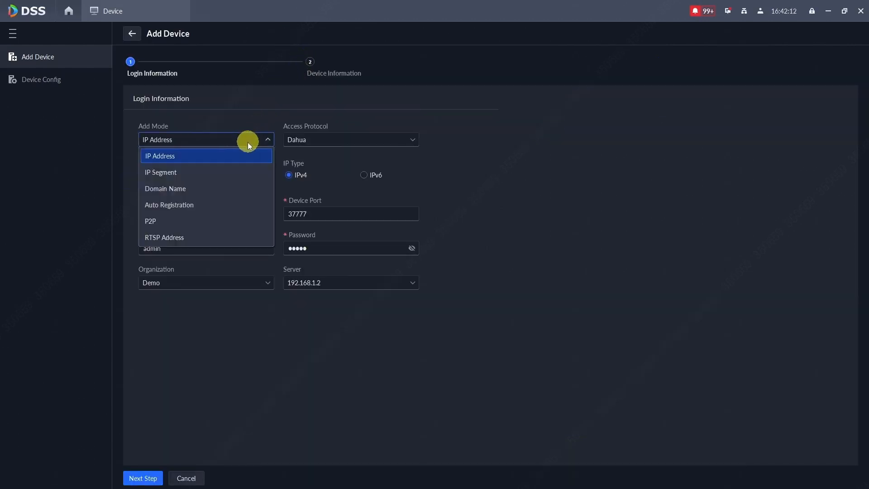
pyautogui.click(230, 170)
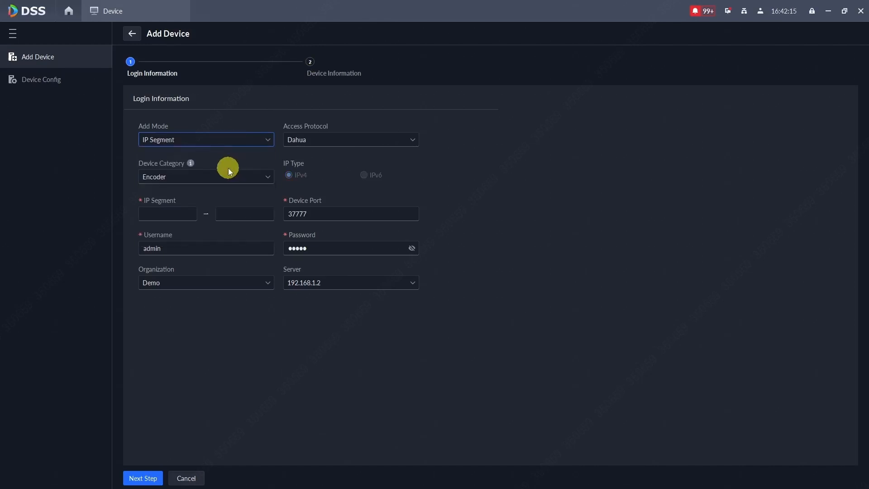
pyautogui.click(234, 176)
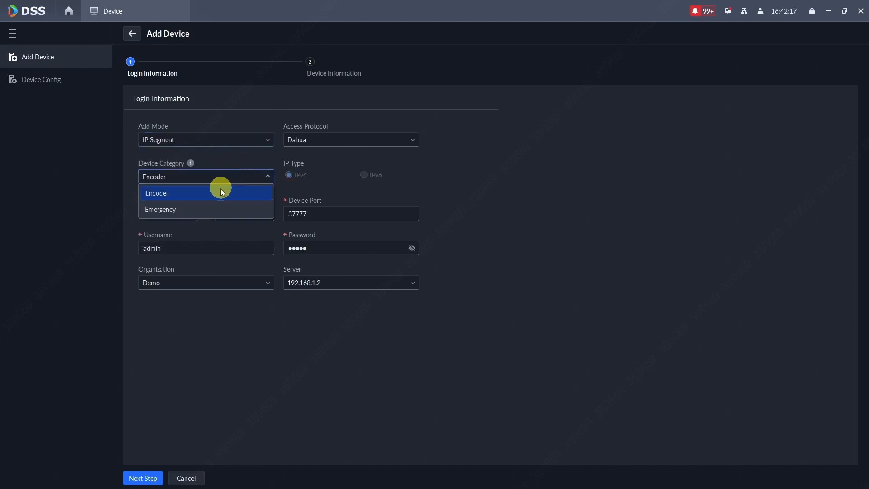
pyautogui.click(207, 177)
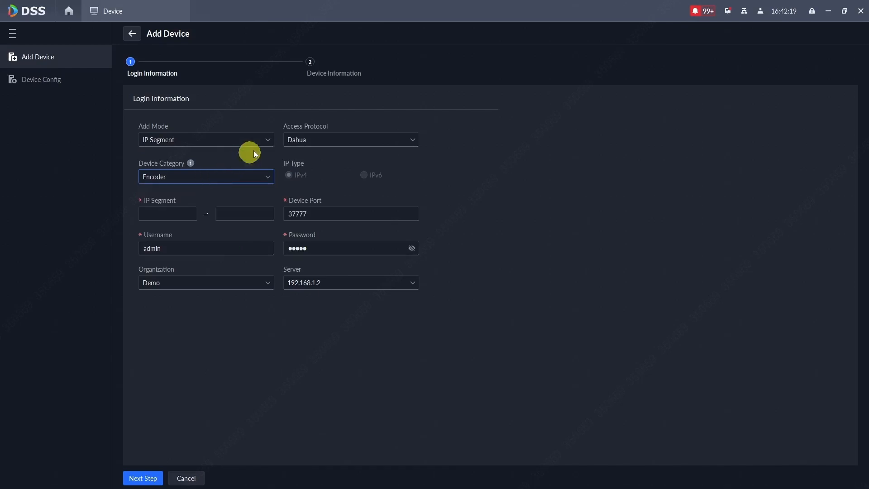
pyautogui.click(304, 140)
pyautogui.click(306, 136)
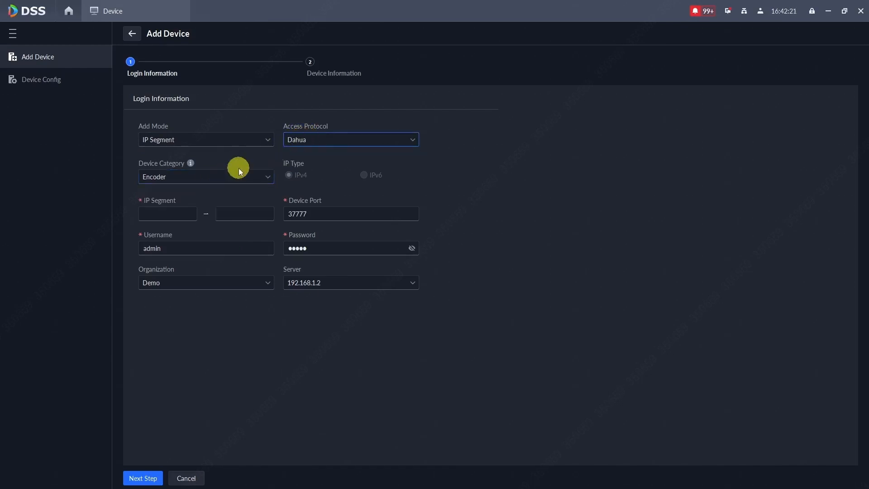
# Fill in the IP segment from 192.168.1.10 to 192.168.1.20 and select the existing password.
pyautogui.click(178, 213)
pyautogui.write('192')
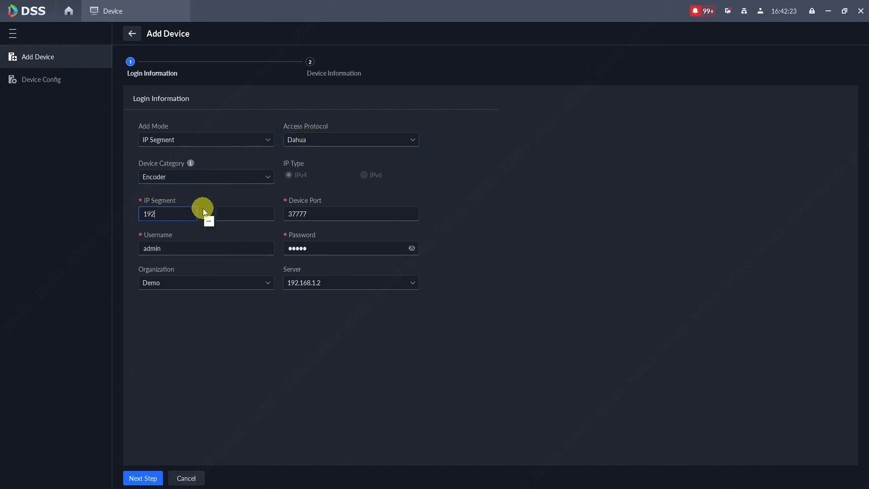
pyautogui.write('.168.1.10')
pyautogui.click(232, 212)
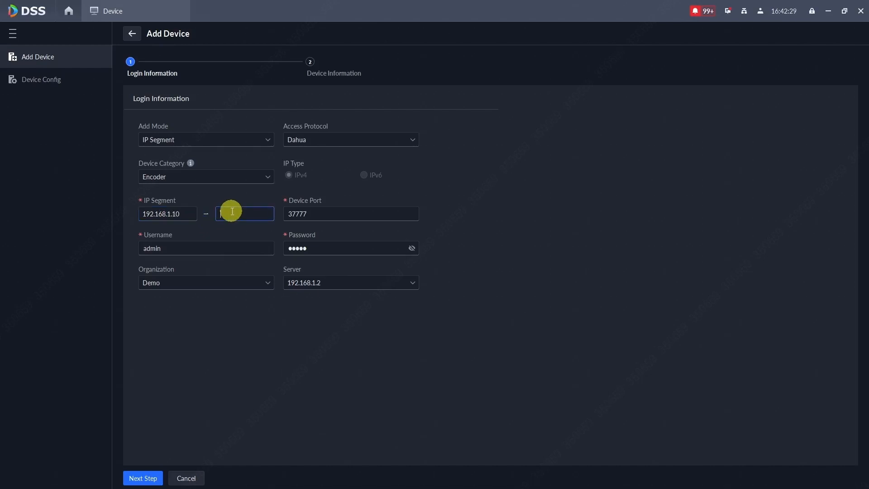
pyautogui.write('192.168.1.20')
pyautogui.click(323, 248)
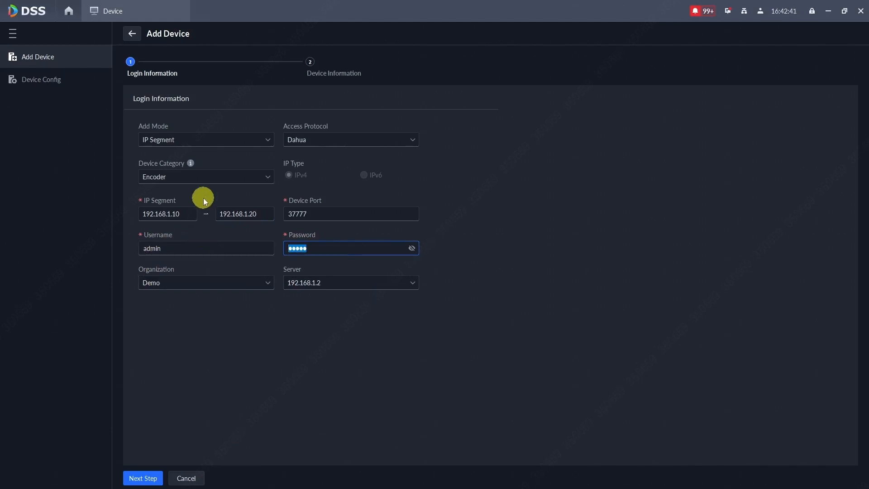
# Look at the Domain Name add mode and set the add mode to Auto Registration.
pyautogui.click(205, 140)
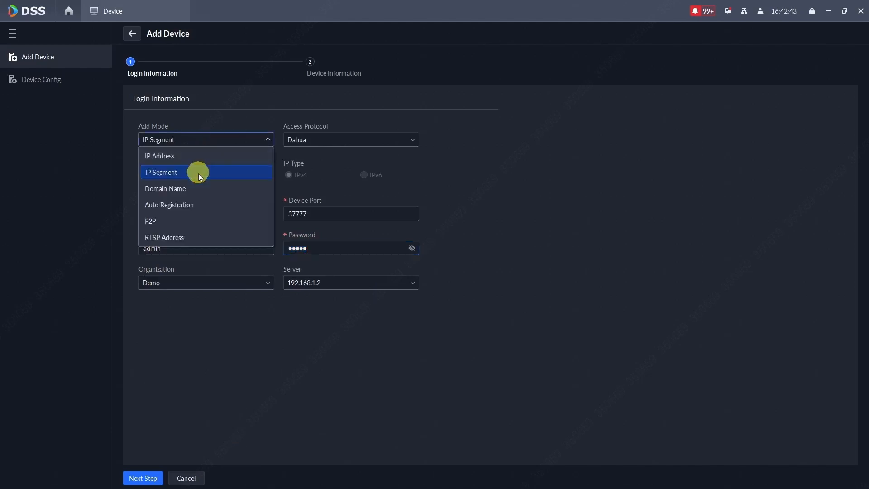
pyautogui.click(199, 189)
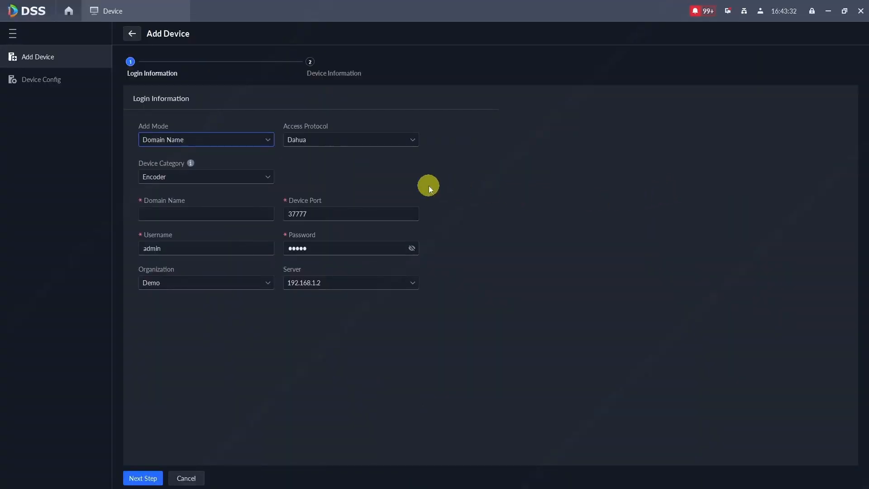
pyautogui.click(264, 147)
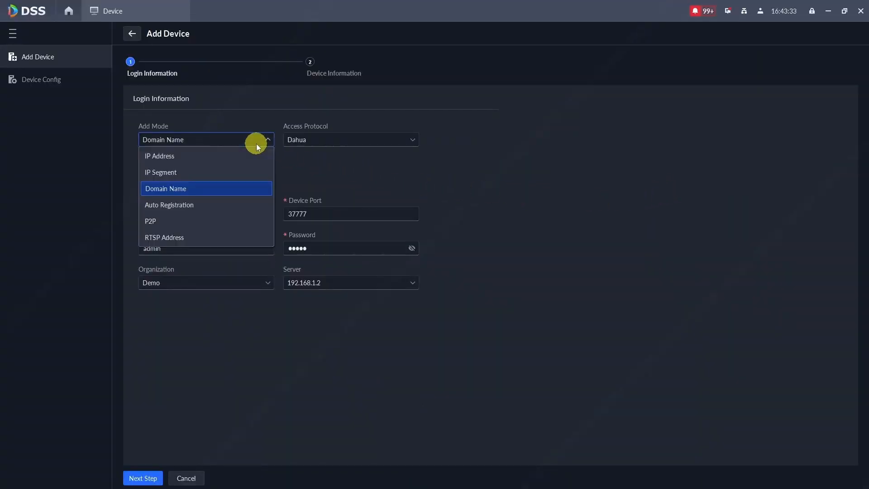
pyautogui.click(228, 204)
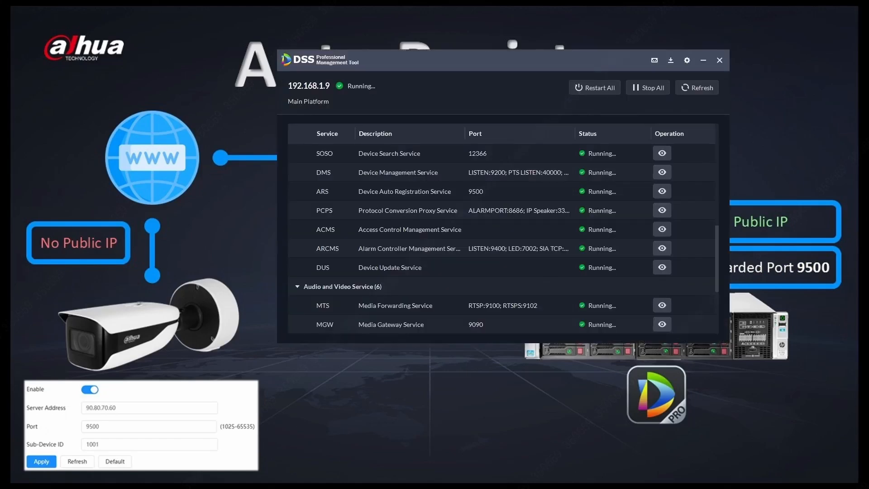
# In the DSS Management Tool, check the Device Auto Registration Service's port, cancel its settings, and minimize the tool.
pyautogui.scroll(5, 432, 165)
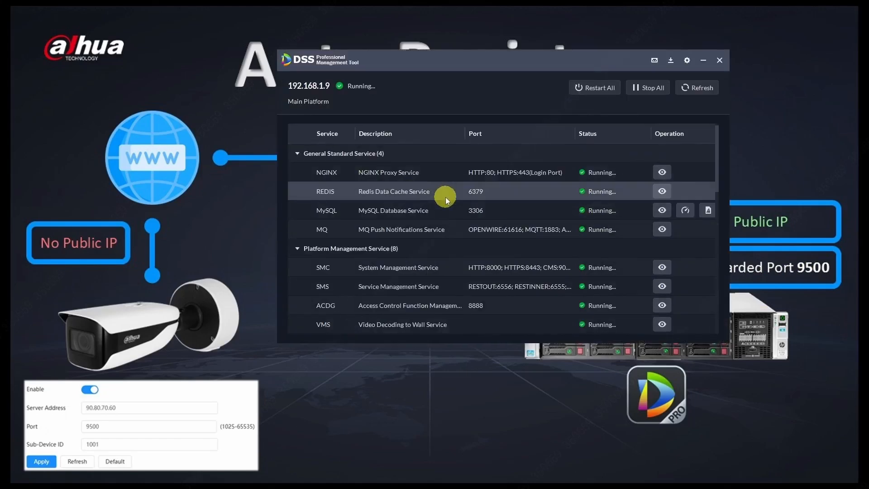
pyautogui.scroll(-2, 445, 194)
pyautogui.scroll(-2, 447, 201)
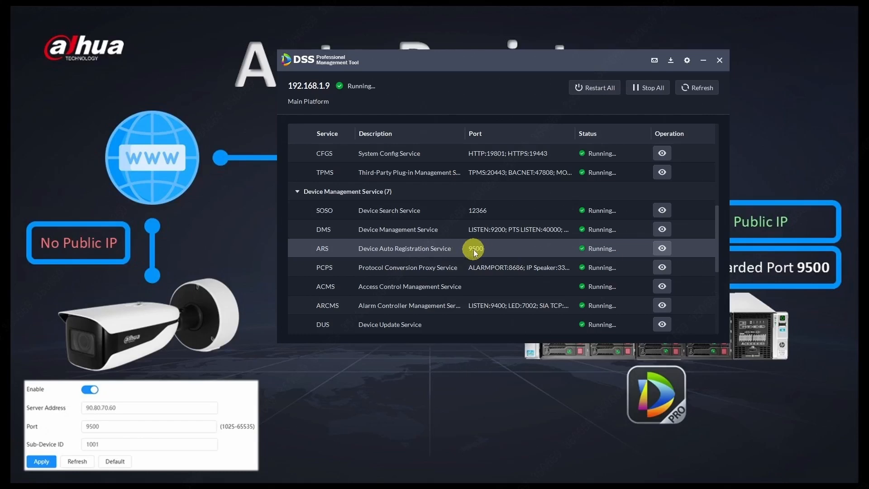
pyautogui.click(662, 248)
pyautogui.click(385, 196)
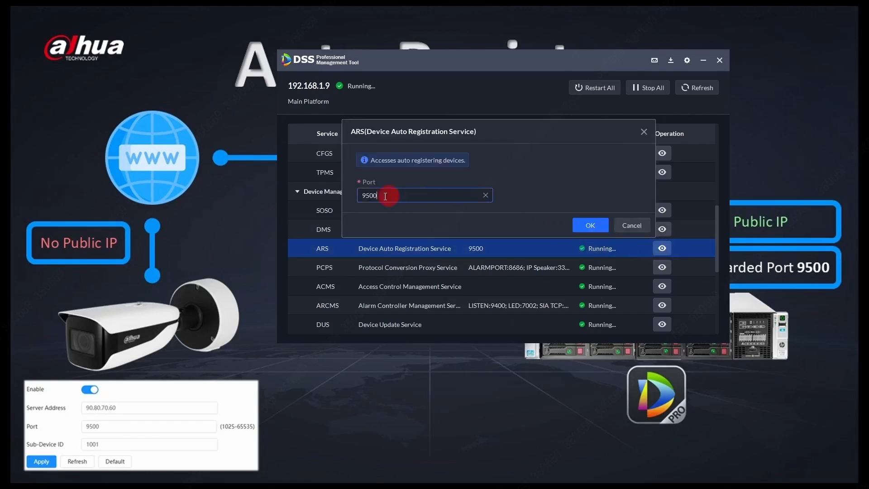
pyautogui.click(634, 225)
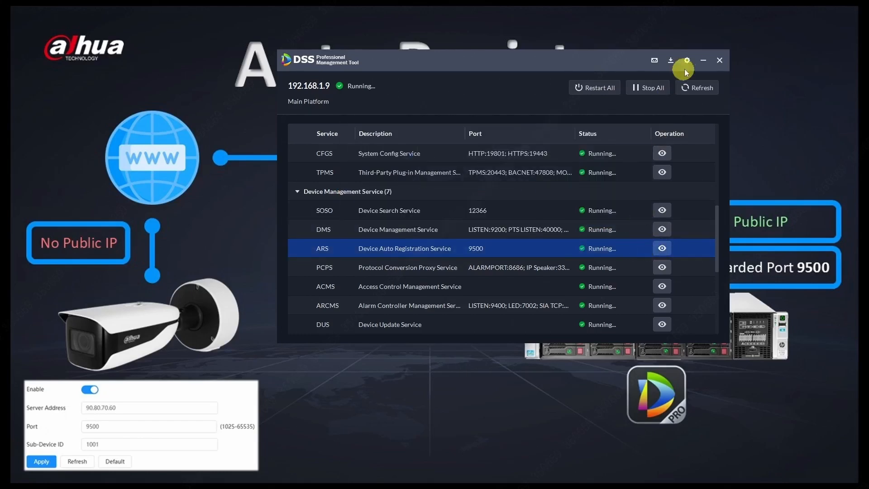
pyautogui.click(701, 61)
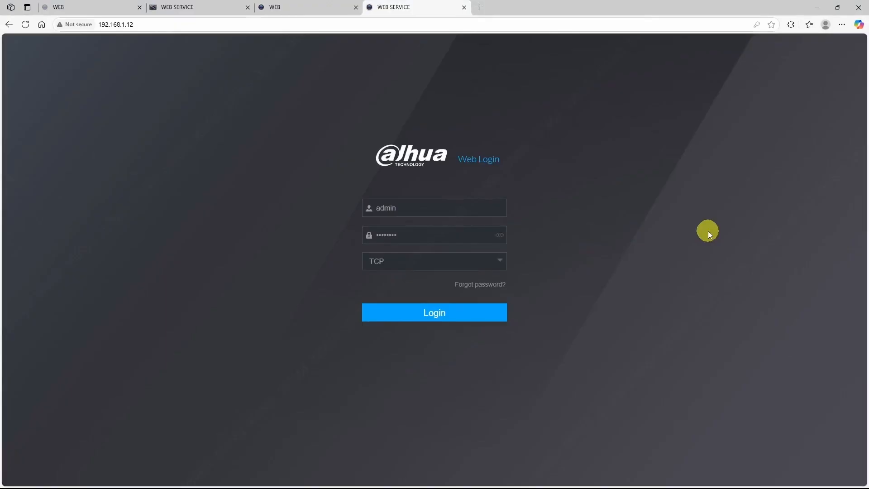
# Log in to the recorder's web interface at 192.168.1.12 in the browser and open its network Register settings.
pyautogui.click(445, 316)
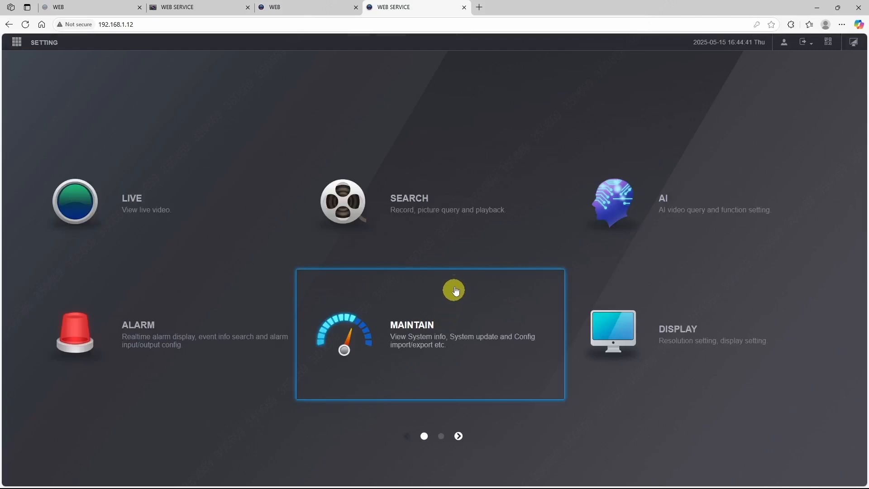
pyautogui.click(43, 48)
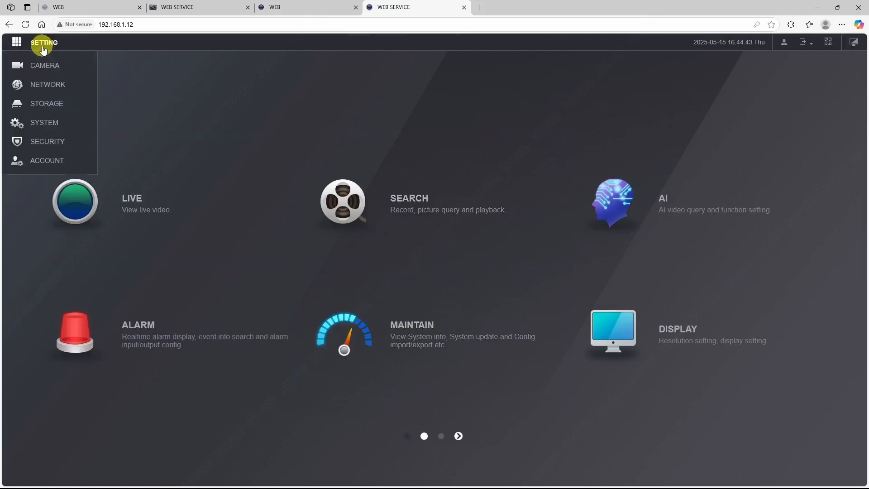
pyautogui.click(43, 83)
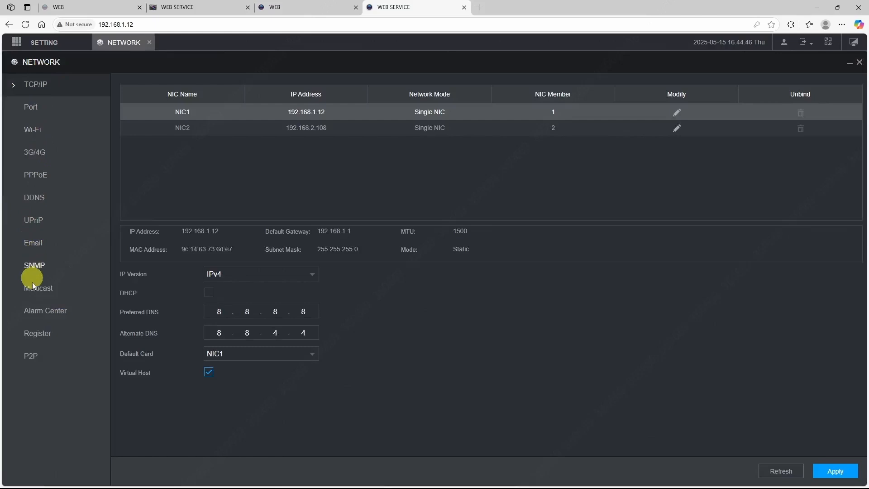
pyautogui.click(39, 334)
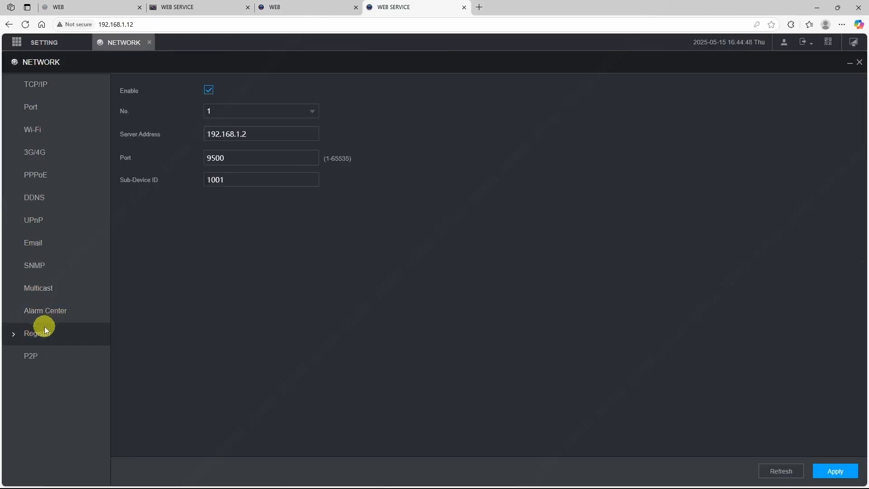
# Check the server address, port and sub-device ID in the recorder's registration settings.
pyautogui.doubleClick(236, 133)
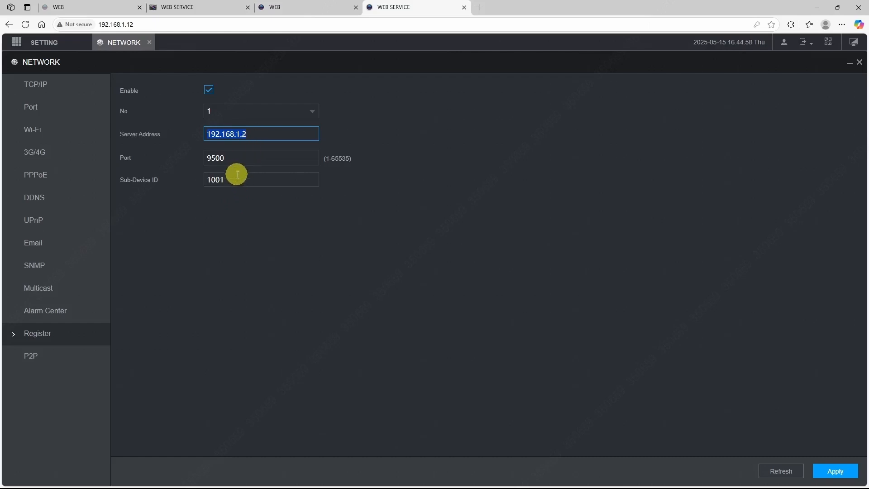
pyautogui.moveTo(235, 158); pyautogui.dragTo(186, 161)
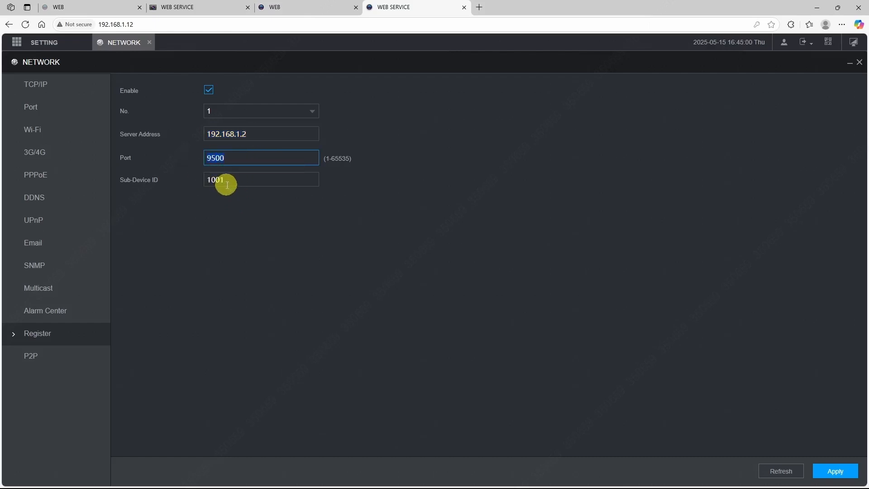
pyautogui.moveTo(227, 185); pyautogui.dragTo(196, 187)
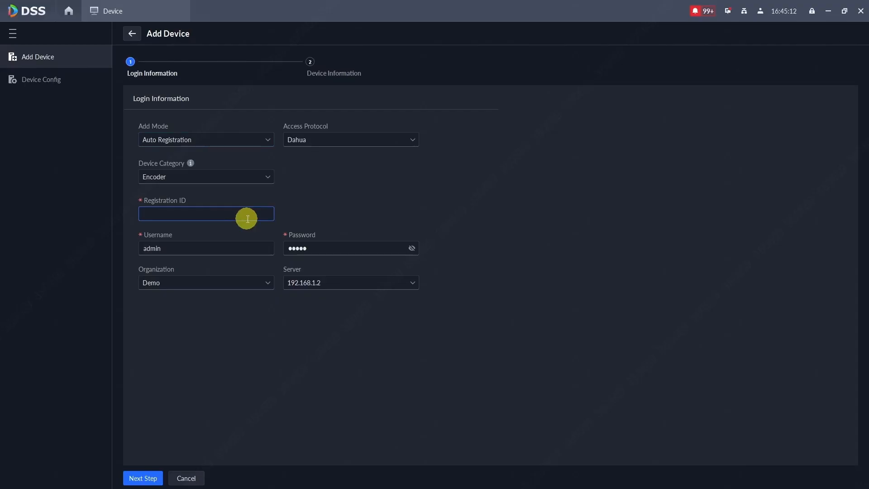
# Back in DSS, set the registration ID to 1001, enter the device account's password, and proceed to the device information.
pyautogui.write('1001')
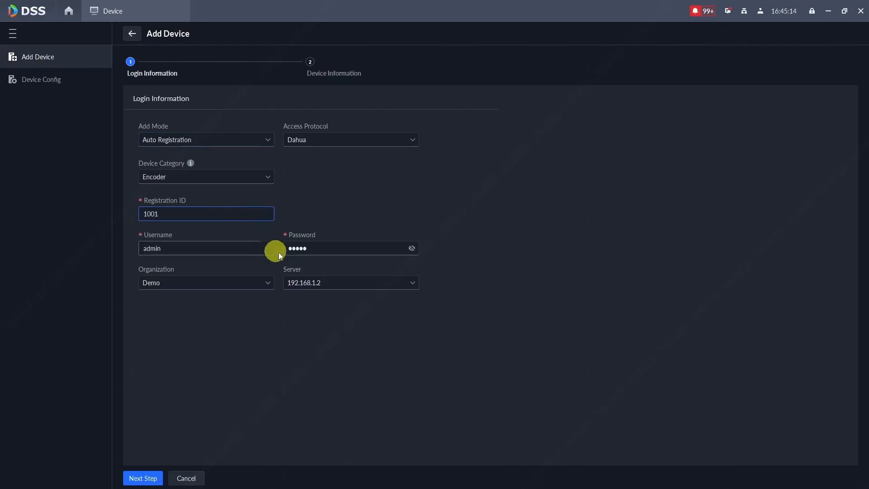
pyautogui.moveTo(339, 249); pyautogui.dragTo(286, 247)
pyautogui.write('●●●●●')
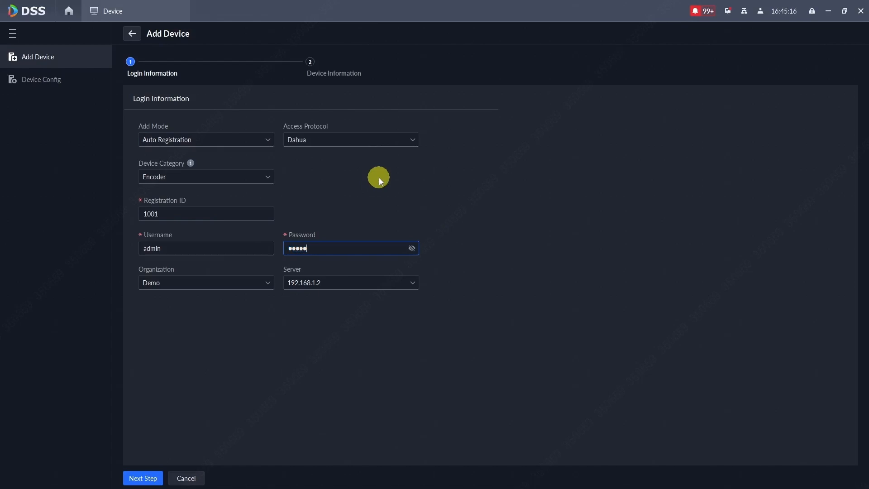
pyautogui.write('●●●')
pyautogui.click(150, 478)
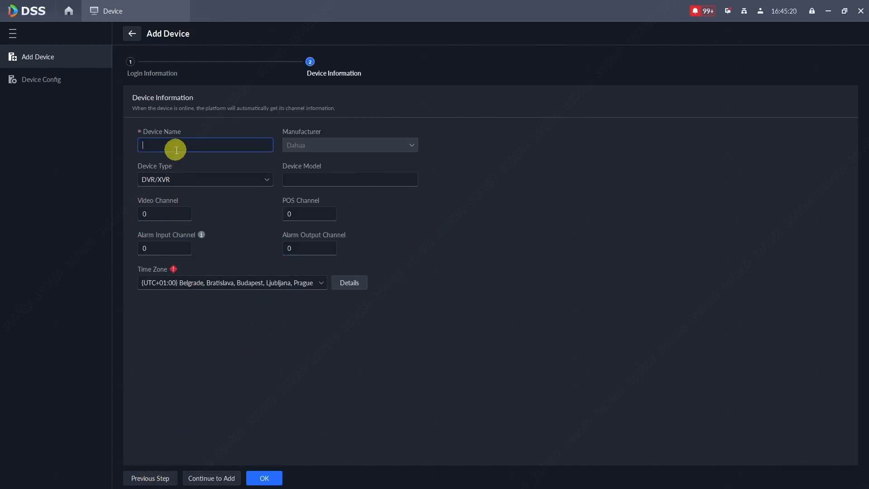
# Name the device Auto Register NVR, set its device type to NVR, and finish adding it.
pyautogui.write('Auto Register NVR')
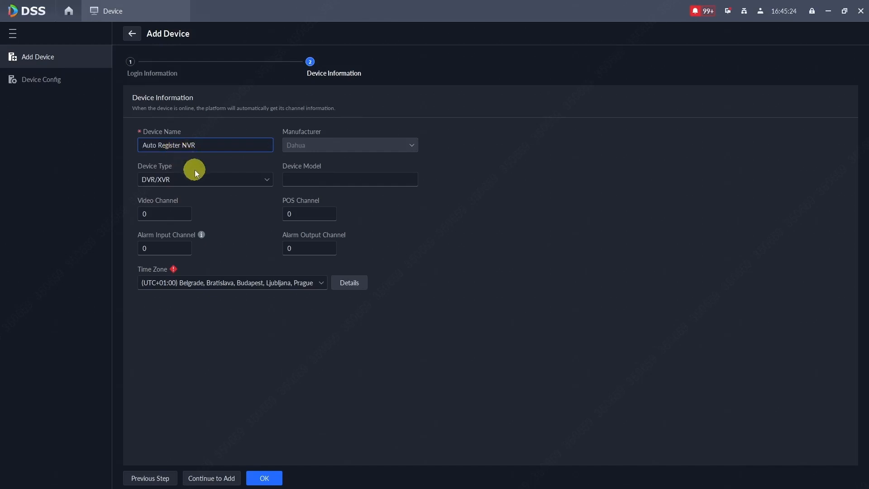
pyautogui.click(197, 178)
pyautogui.click(190, 228)
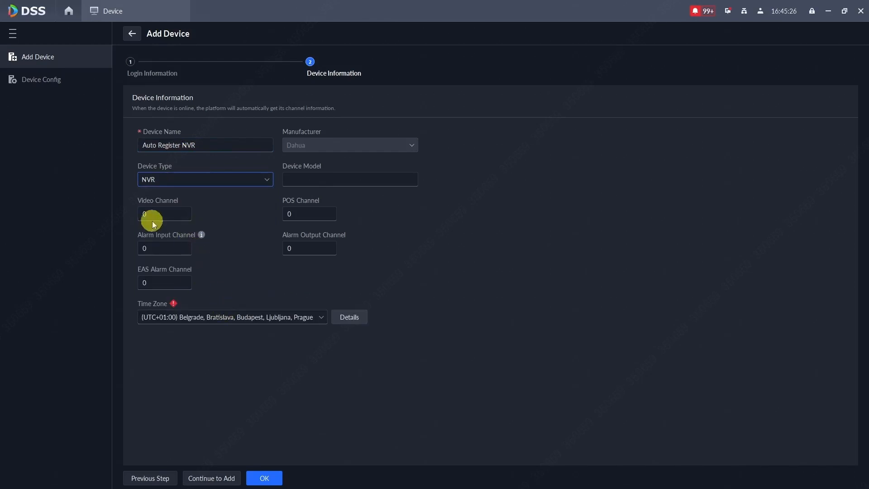
pyautogui.click(264, 478)
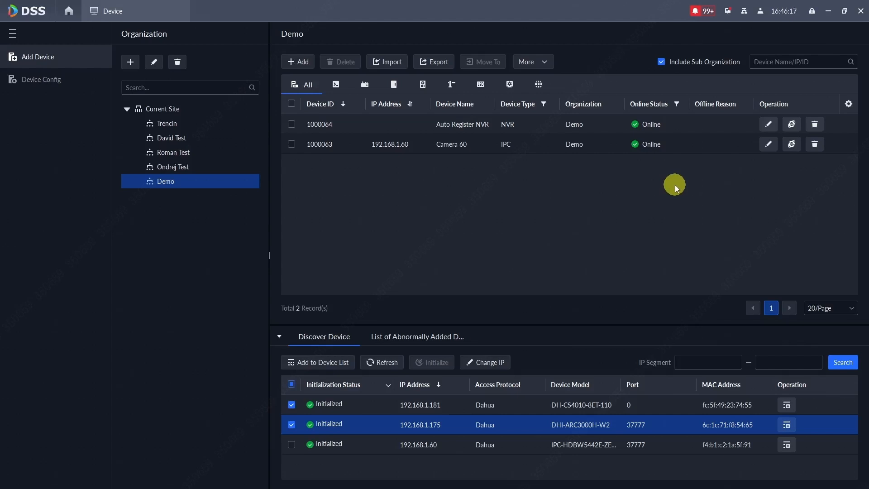
# Start adding another device with the add mode set to P2P, keeping the Dahua access protocol.
pyautogui.click(299, 63)
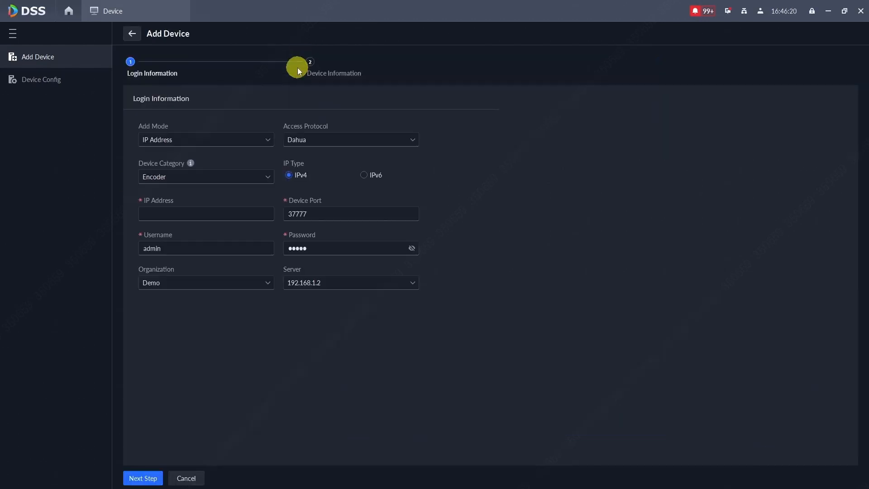
pyautogui.click(258, 133)
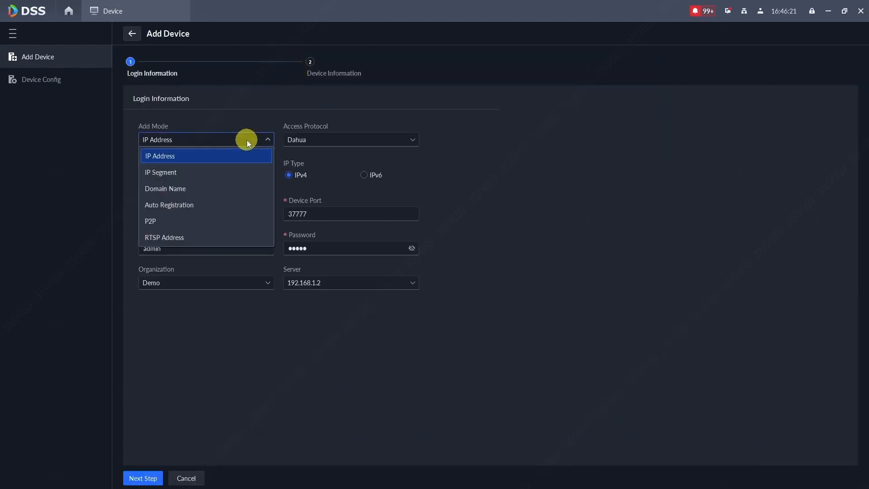
pyautogui.click(162, 223)
pyautogui.click(320, 144)
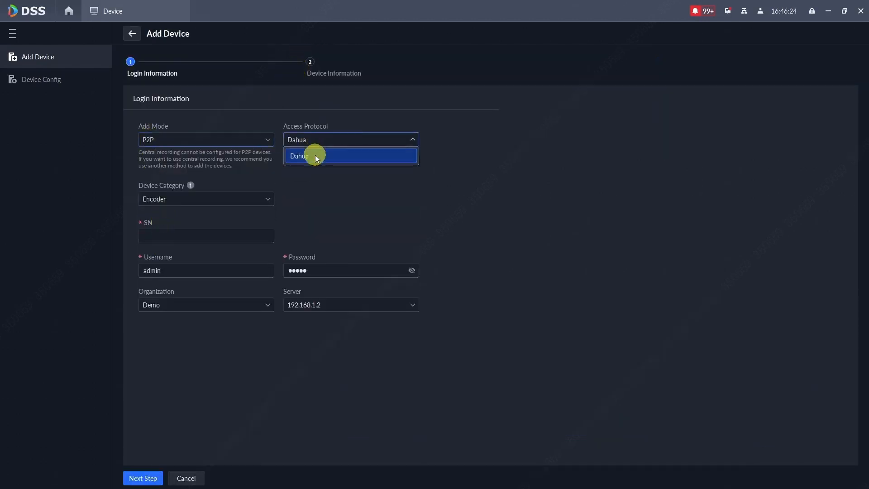
pyautogui.click(313, 142)
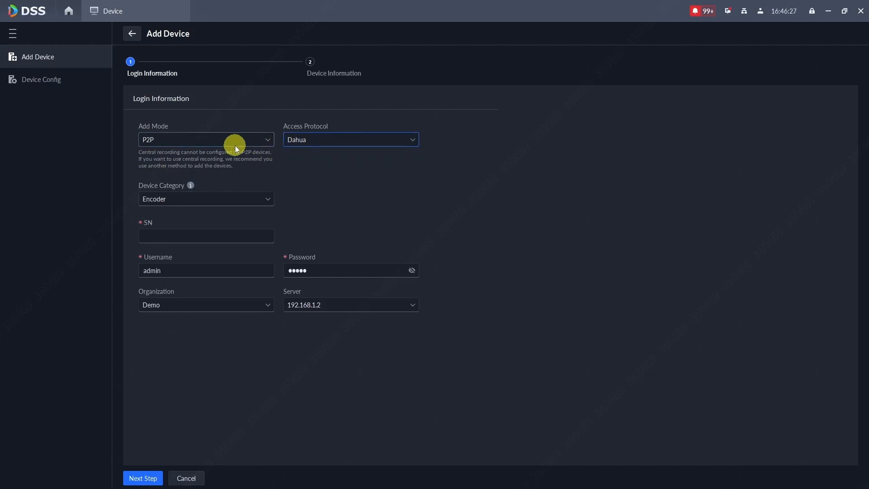
# Keep the Encoder device category, visit the SN field, and select the existing password for replacement.
pyautogui.click(218, 199)
pyautogui.click(216, 197)
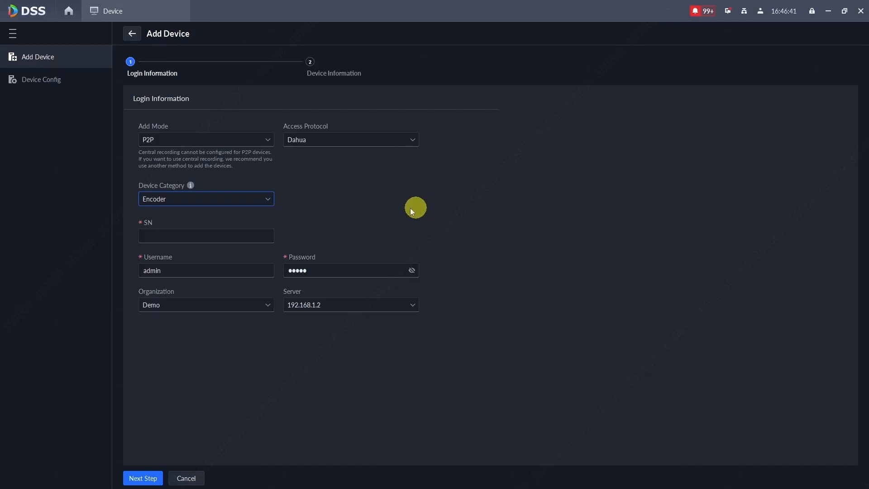
pyautogui.click(212, 236)
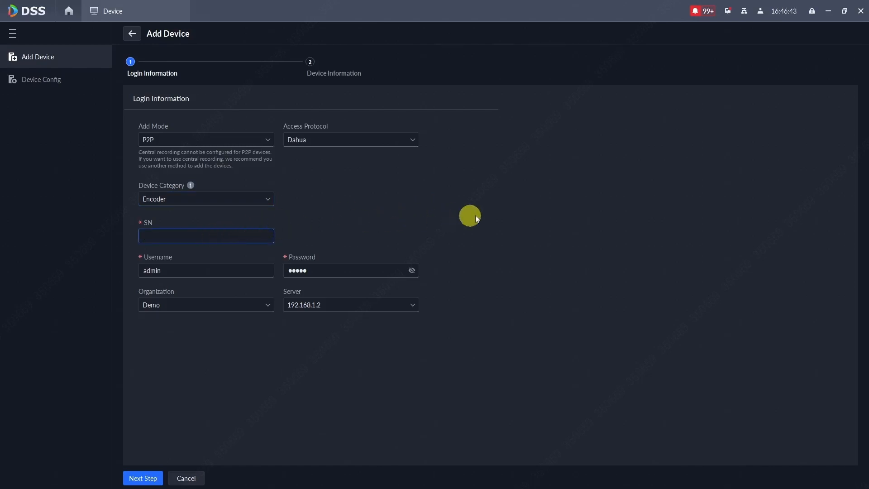
pyautogui.click(310, 271)
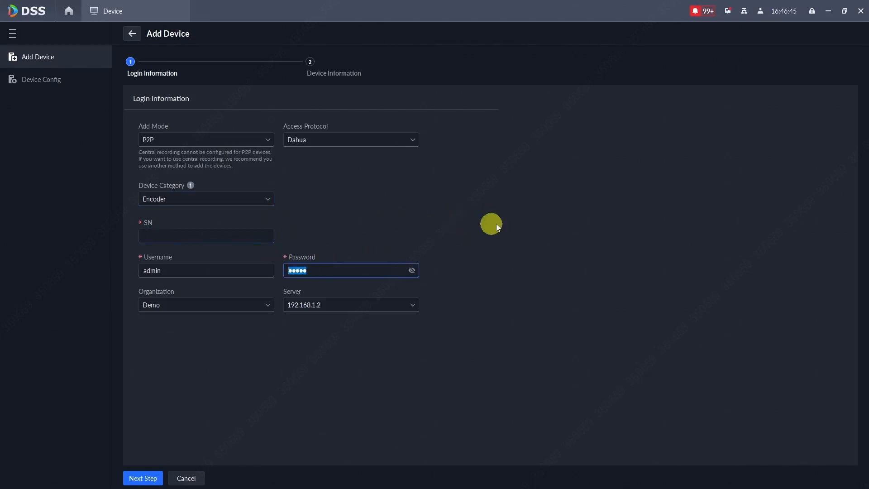